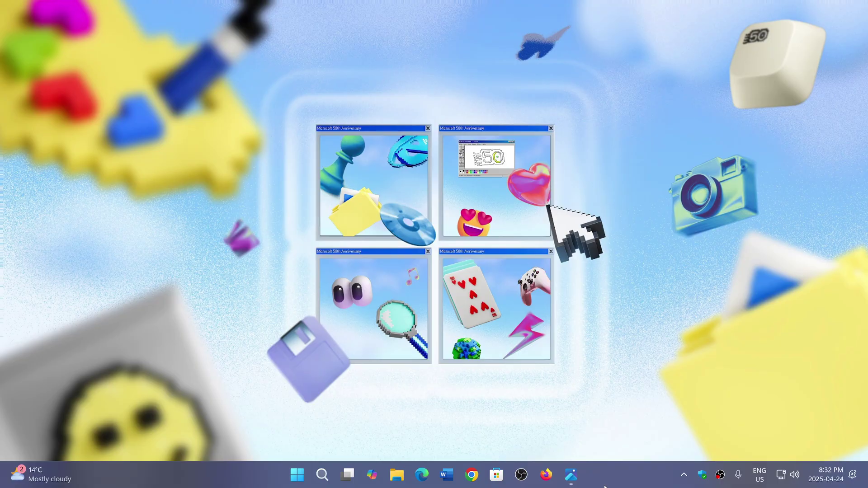
Restore the Photos window showing unexpected-restart-screen-green.webp from the taskbar.
{"action": "left_click", "coordinate": [570, 475]}
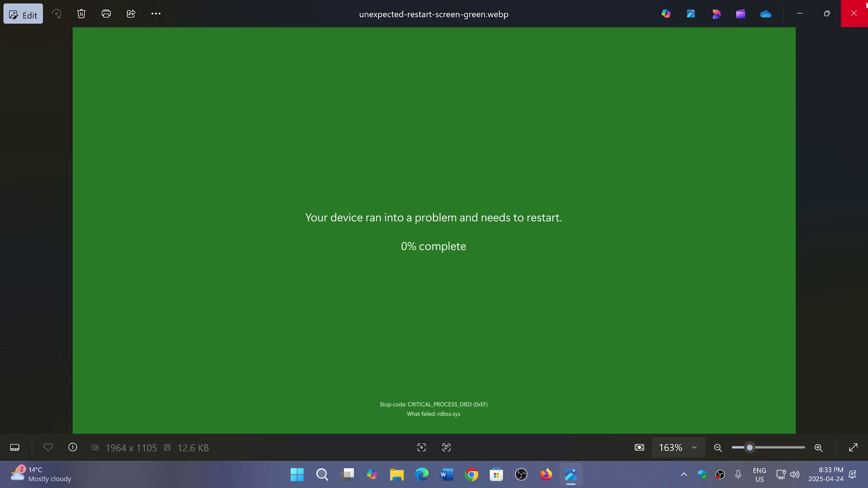
Close the Photos window showing the green restart-screen image.
{"action": "left_click", "coordinate": [866, 6]}
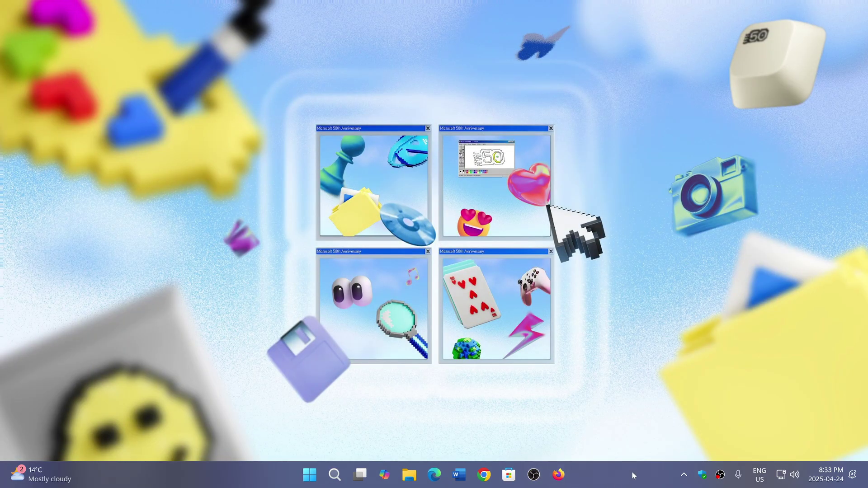